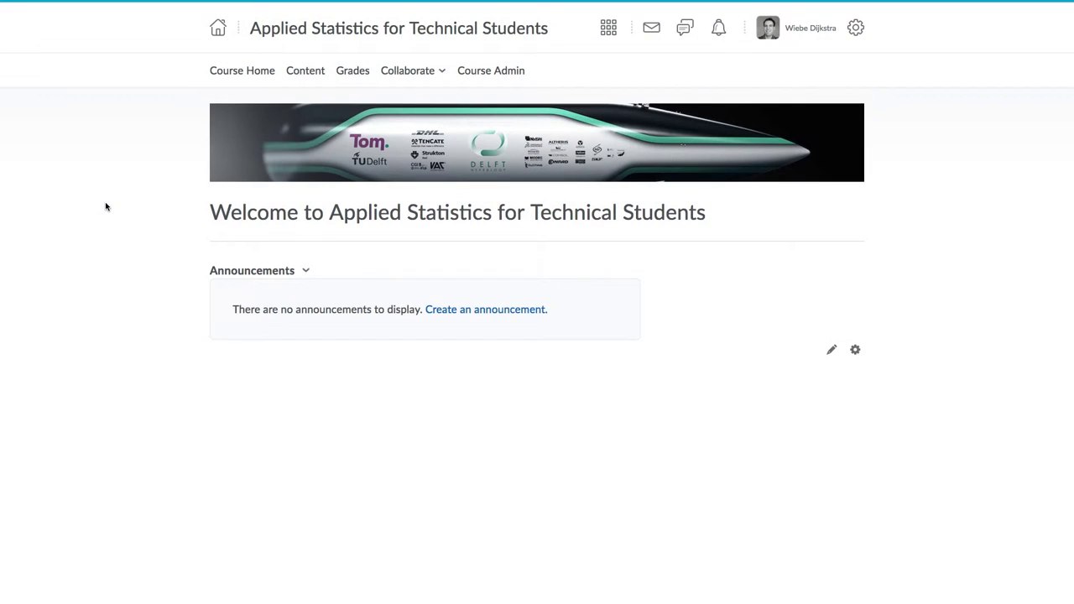
Go to the course's Content area and open the Upload / Create menu.
left_click(300, 74)
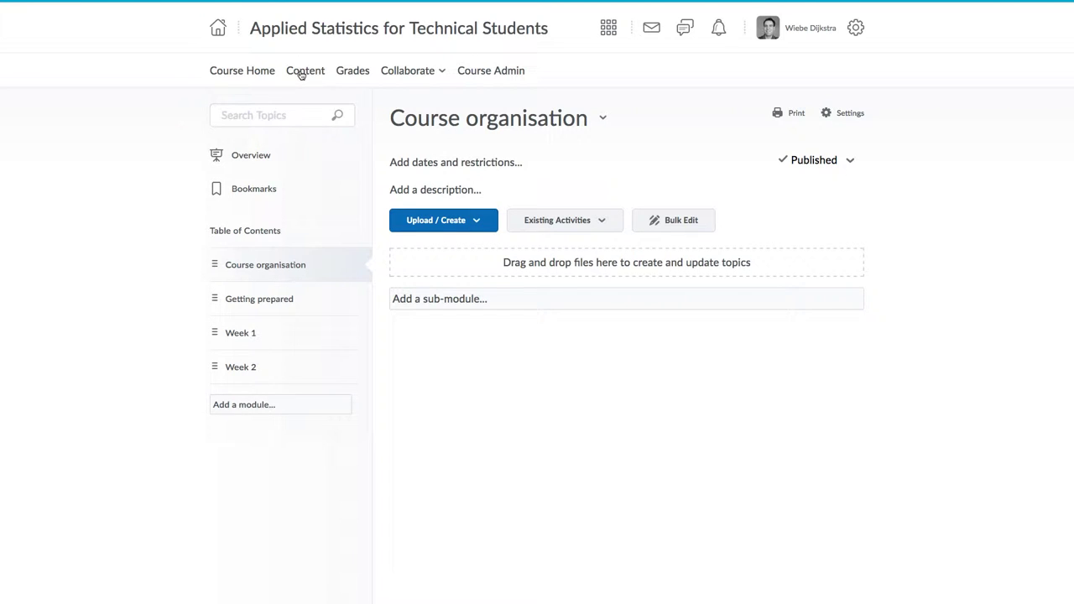
left_click(480, 225)
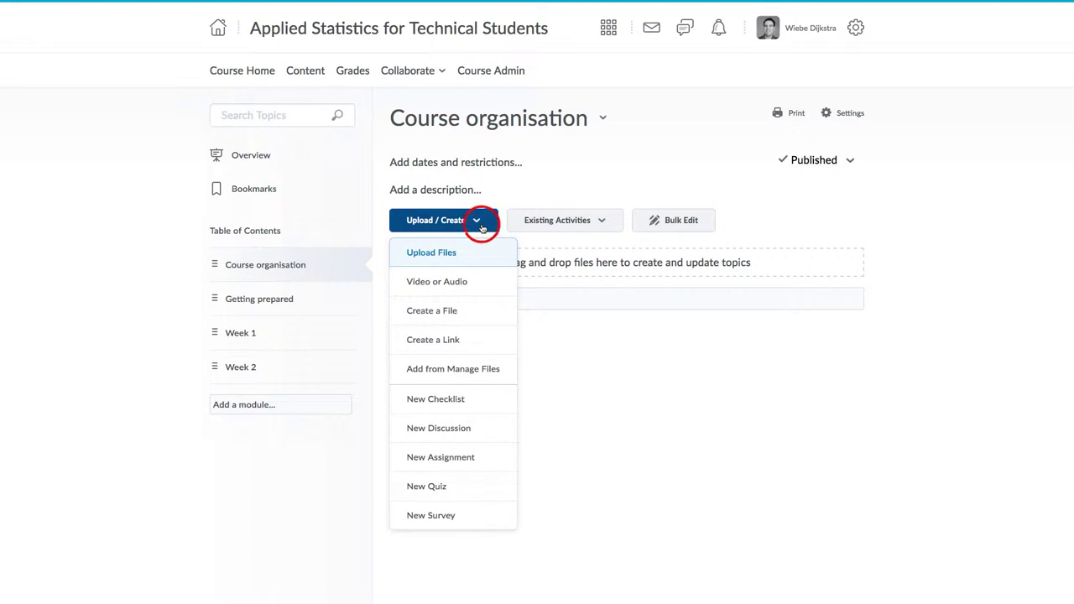
Create a new file titled 'Learning Objectives' with the test sentence 'This is the content.'.
left_click(478, 311)
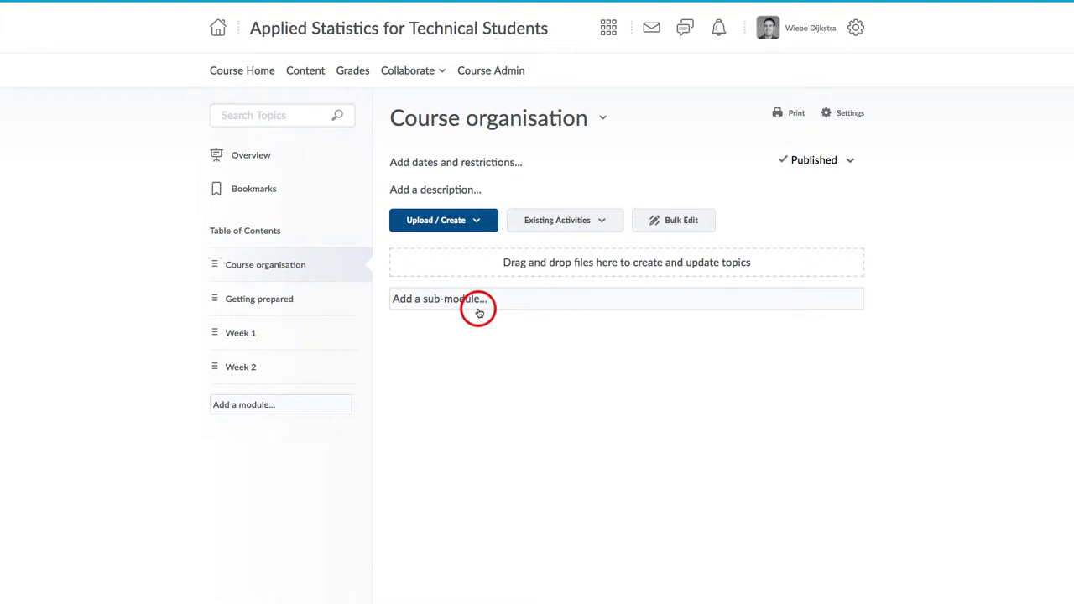
type("Learning Objectives")
left_click(242, 250)
type("This is the content.")
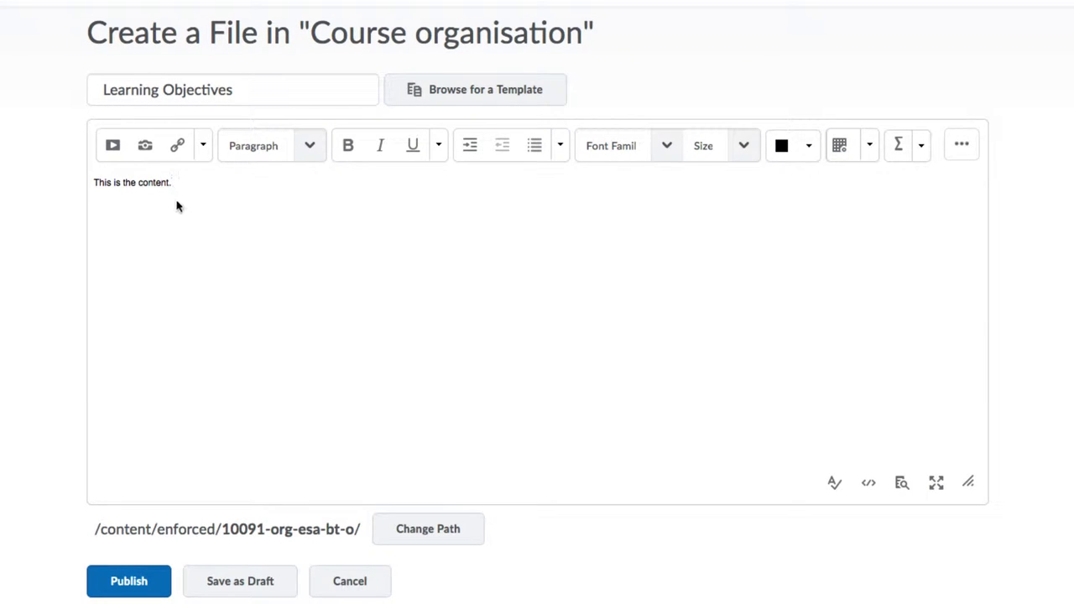
Bold the word 'content' and format the line as a bulleted, then numbered, list.
double_click(154, 183)
left_click(349, 148)
left_click(536, 146)
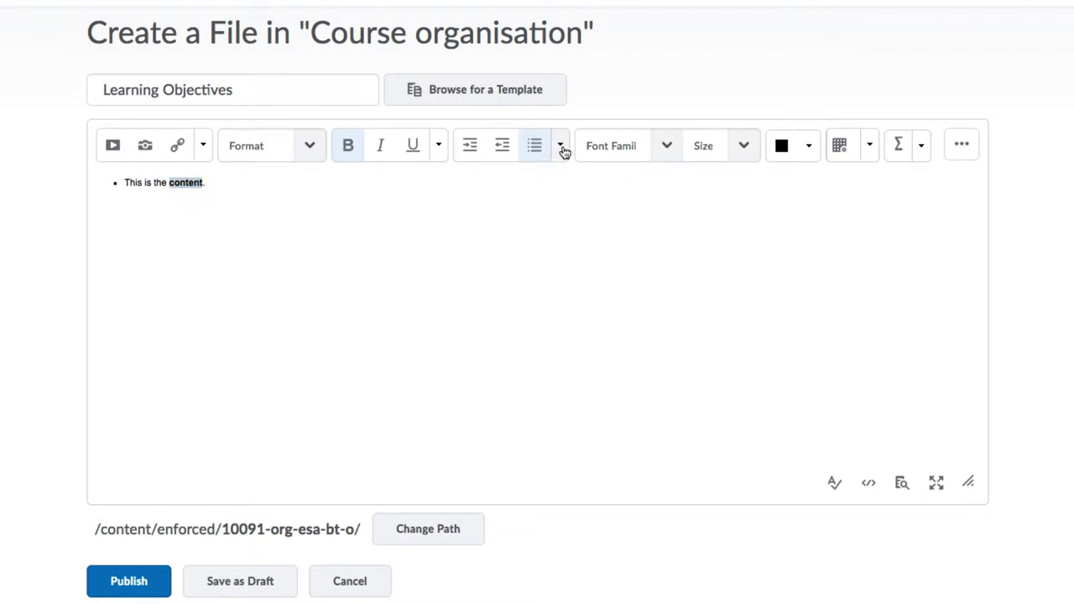
left_click(561, 146)
left_click(577, 178)
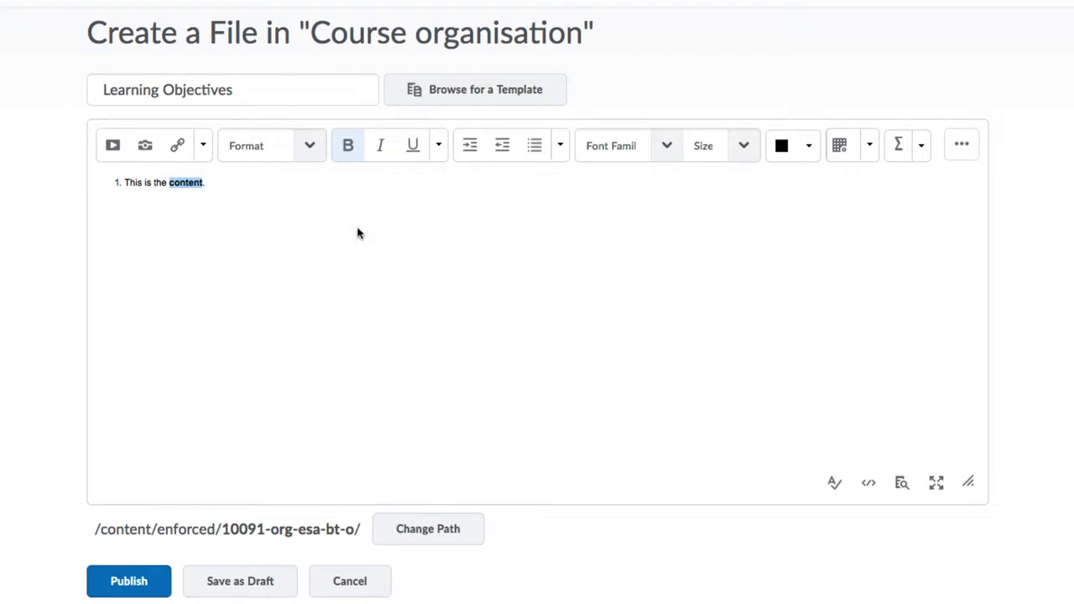
left_click(313, 202)
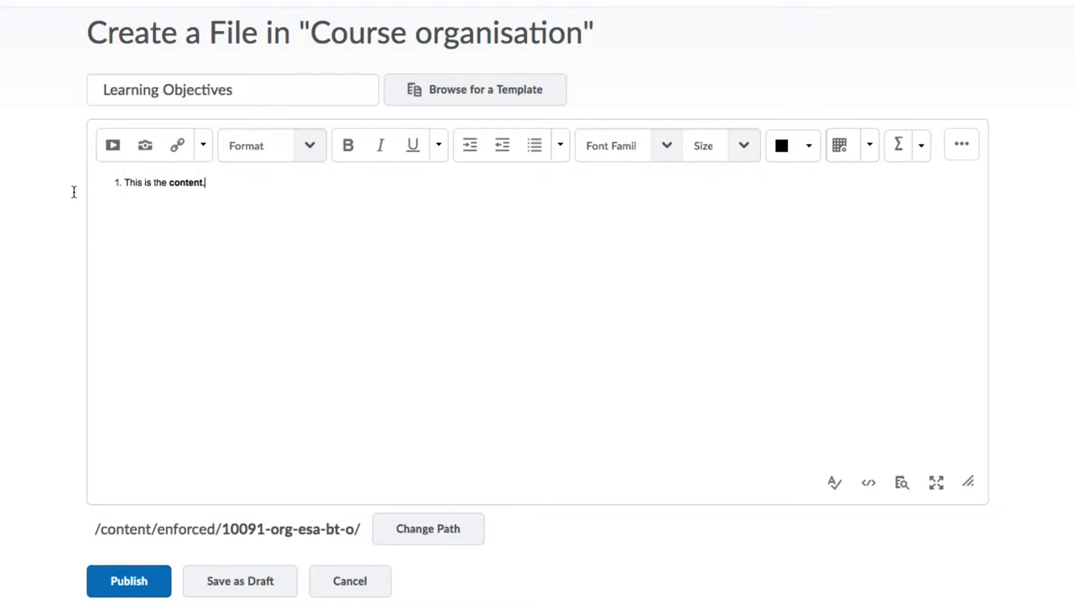
Replace the test line with the pasted intro and four objectives, removing their original formatting.
triple_click(200, 181)
key("BackSpace")
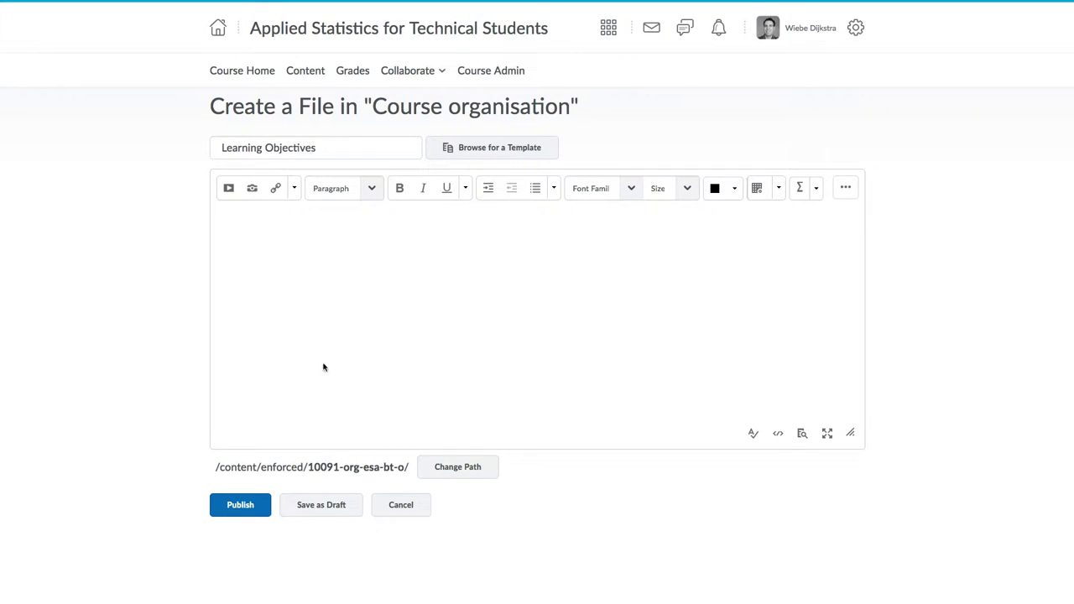
key("ctrl+v")
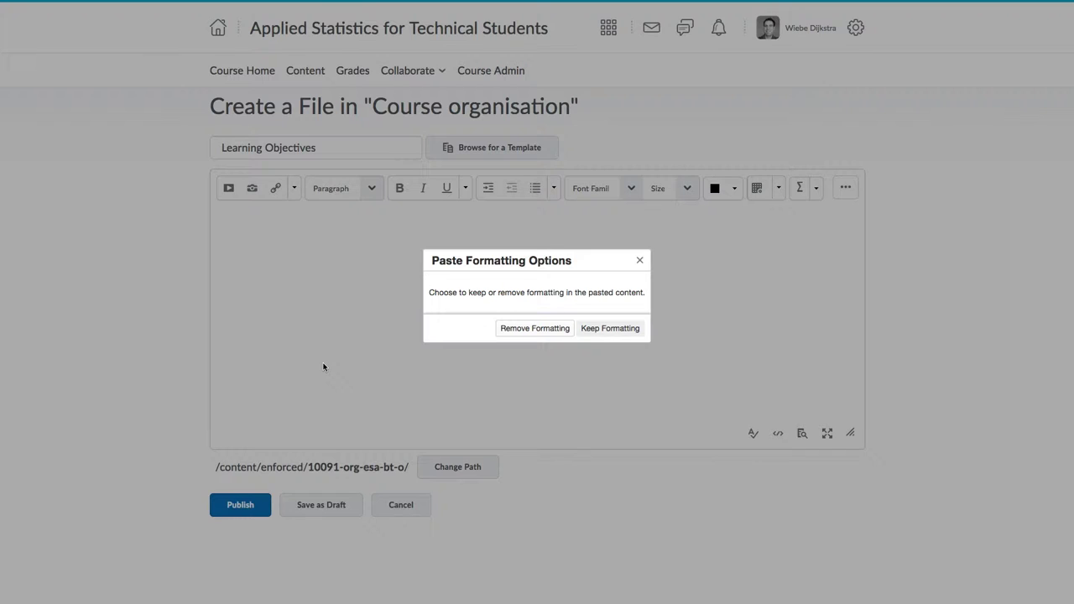
left_click(540, 333)
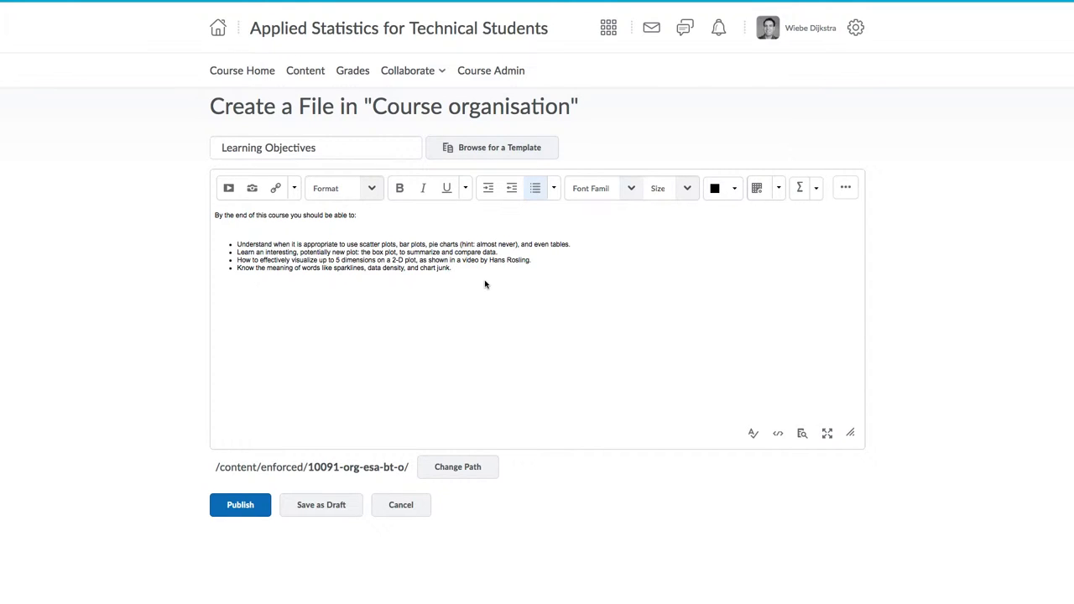
Save the Learning Objectives page as a draft, then toggle the editor fullscreen on and off.
left_click(346, 515)
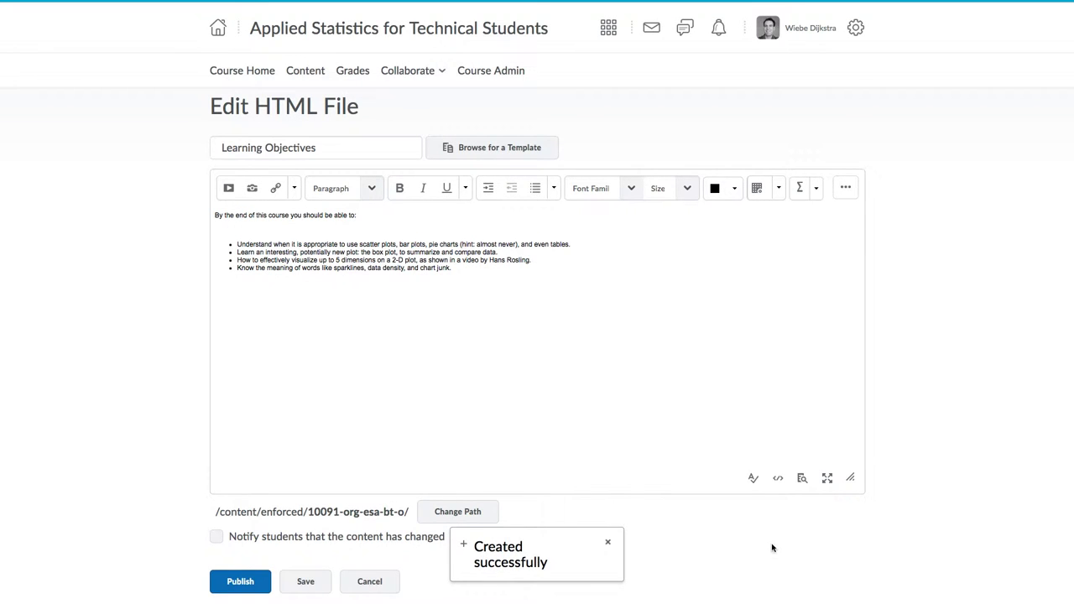
left_click(828, 480)
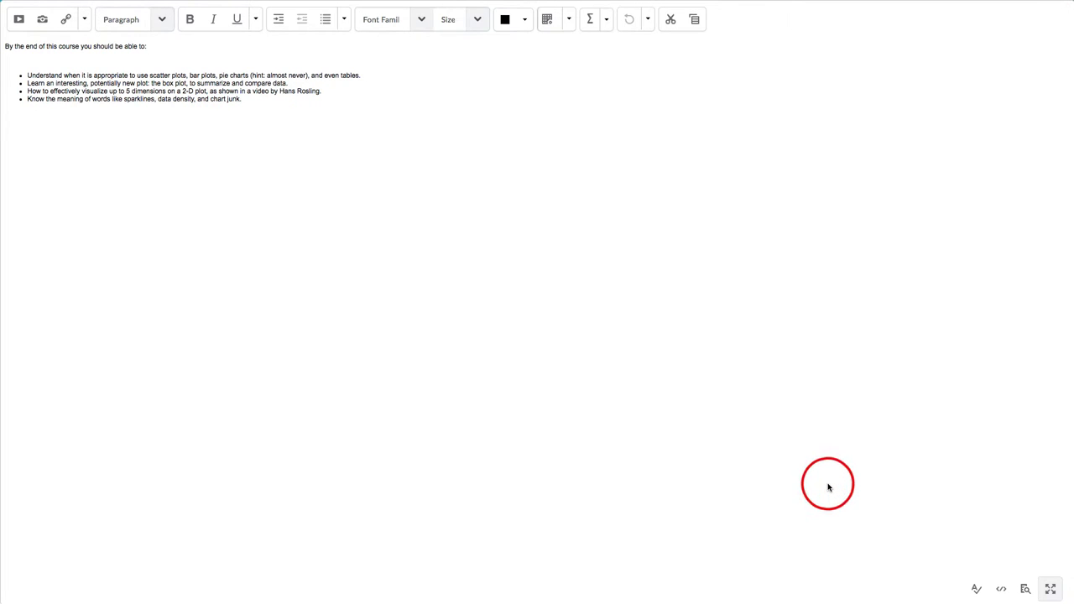
left_click(1050, 589)
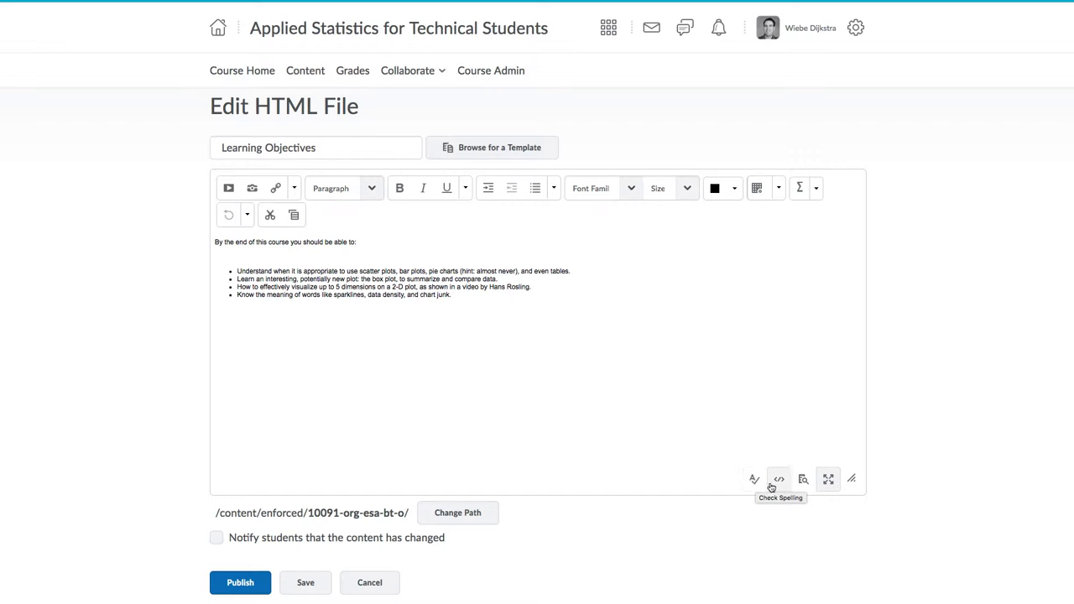
left_click(782, 483)
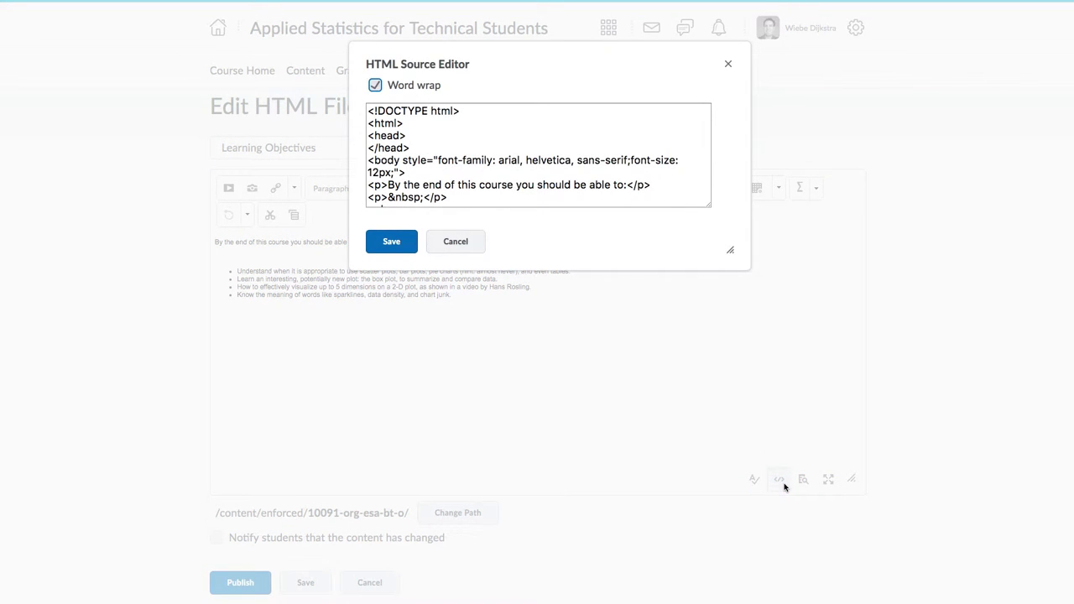
left_click(407, 251)
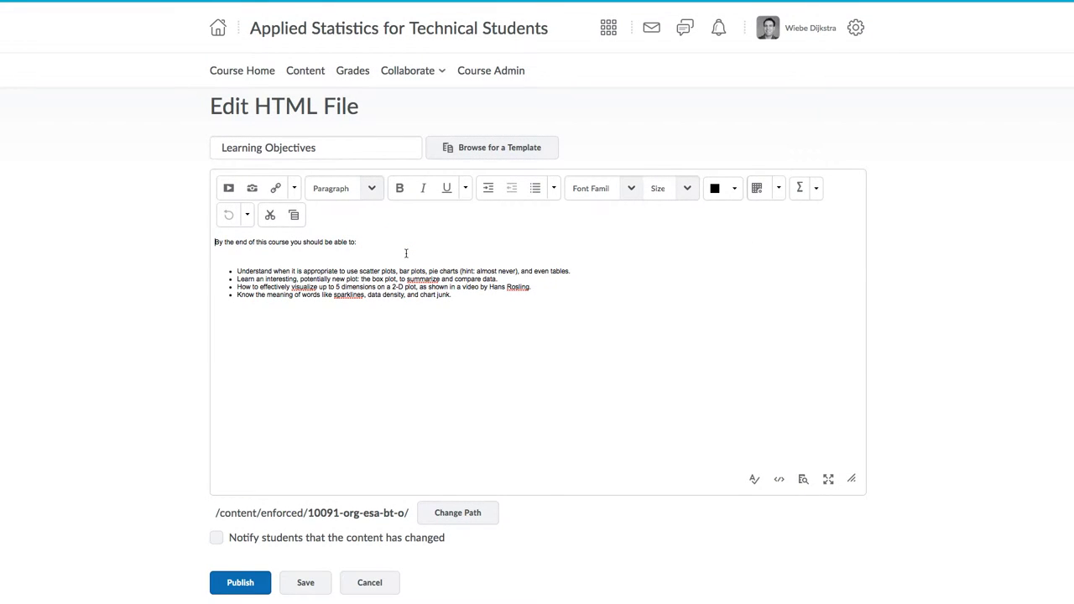
left_click(803, 480)
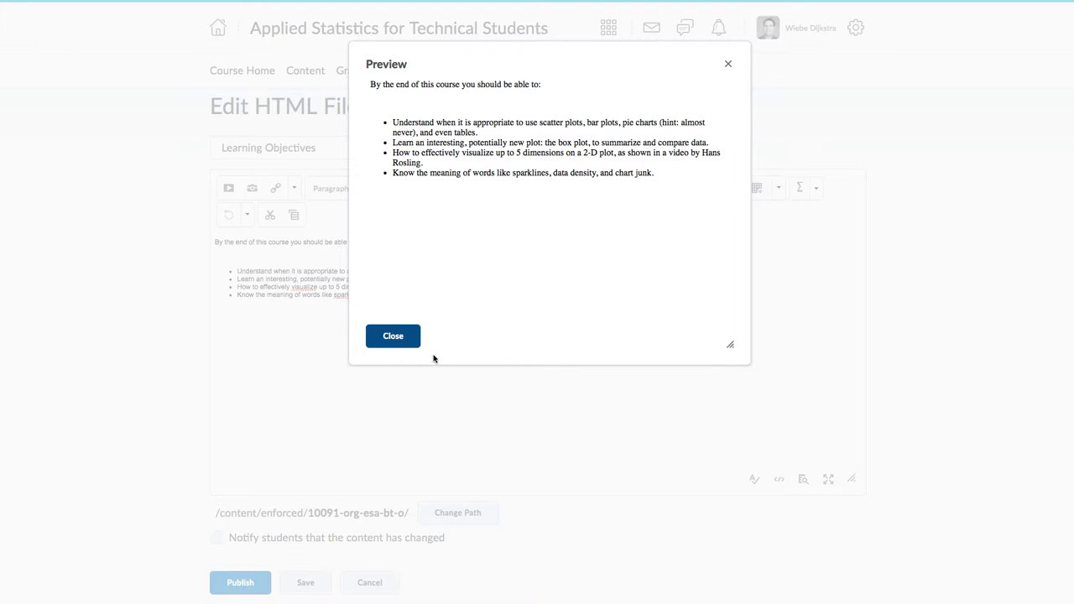
left_click(405, 344)
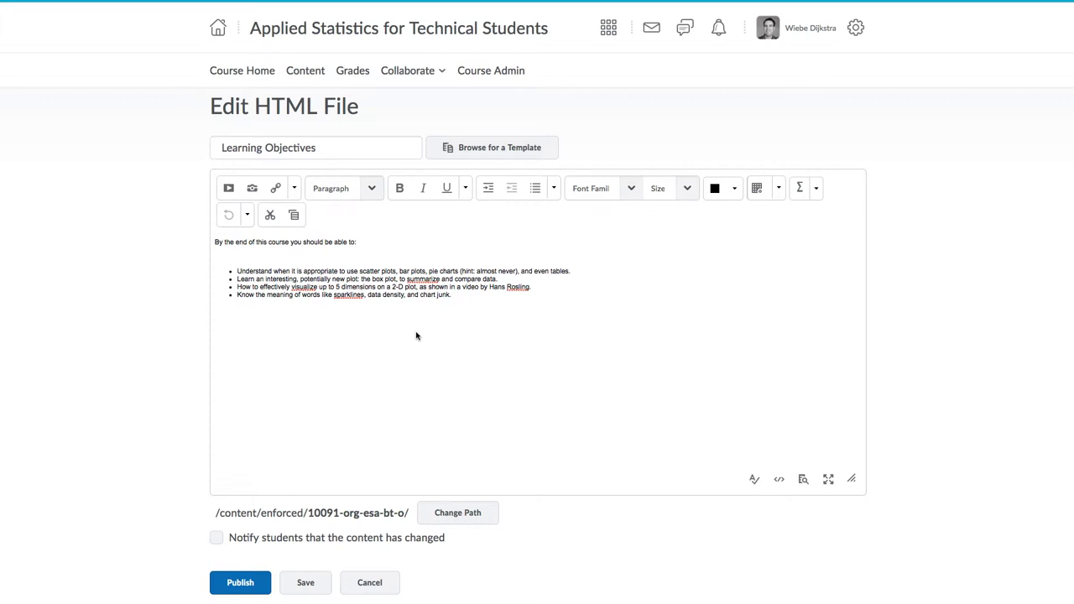
Open the graphical equation editor below the objectives list, then close it without inserting.
left_click(515, 301)
left_click(817, 190)
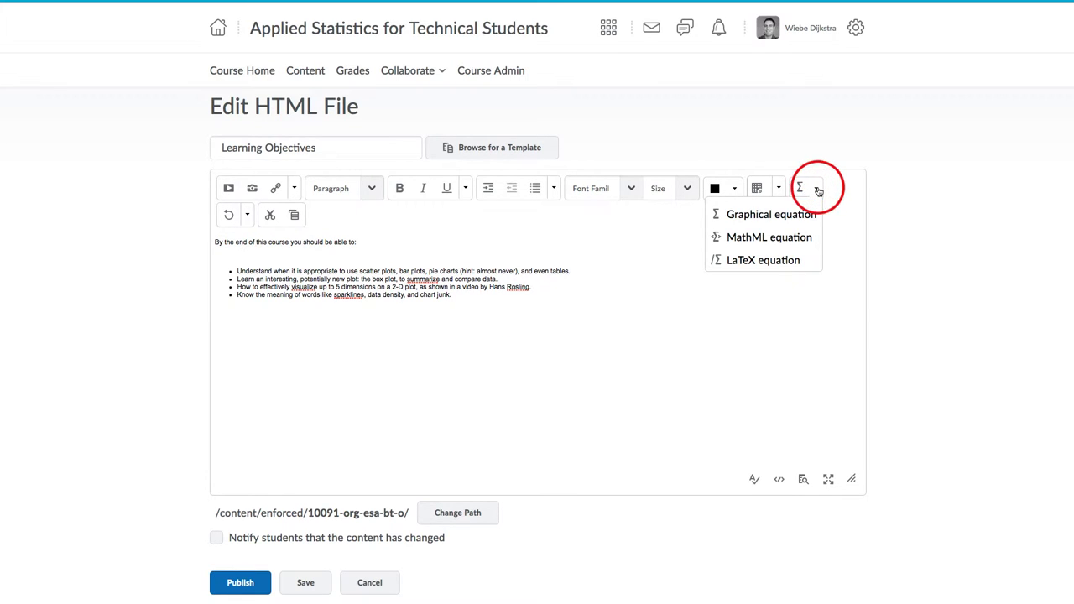
left_click(804, 215)
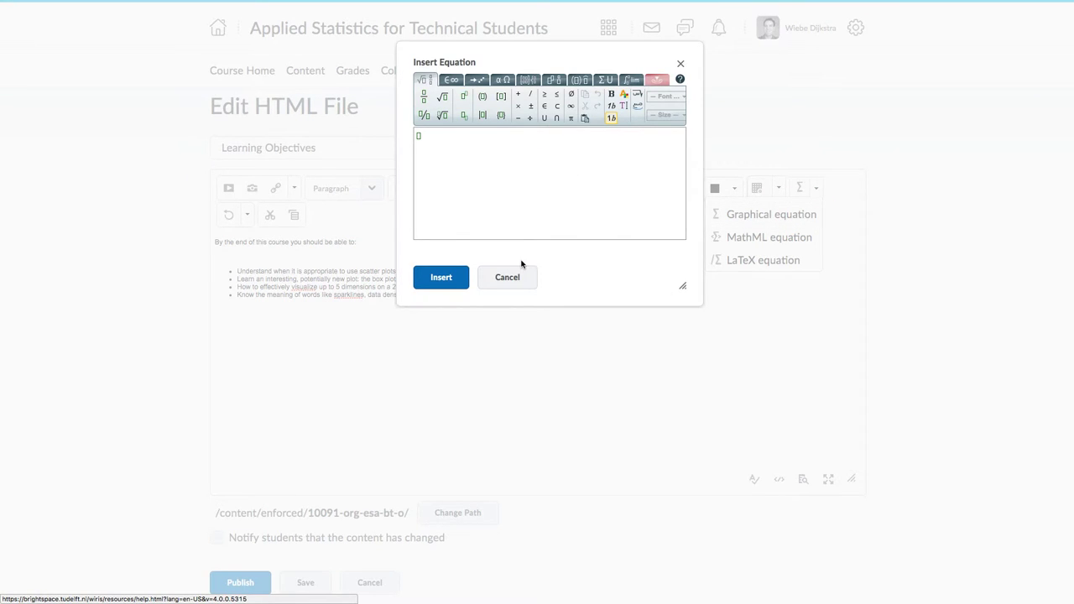
left_click(507, 278)
Insert the LaTeX equation A = πLₑ(1/(2n) + 0.577Dₛ) and check it in the page preview.
left_click(817, 191)
left_click(787, 261)
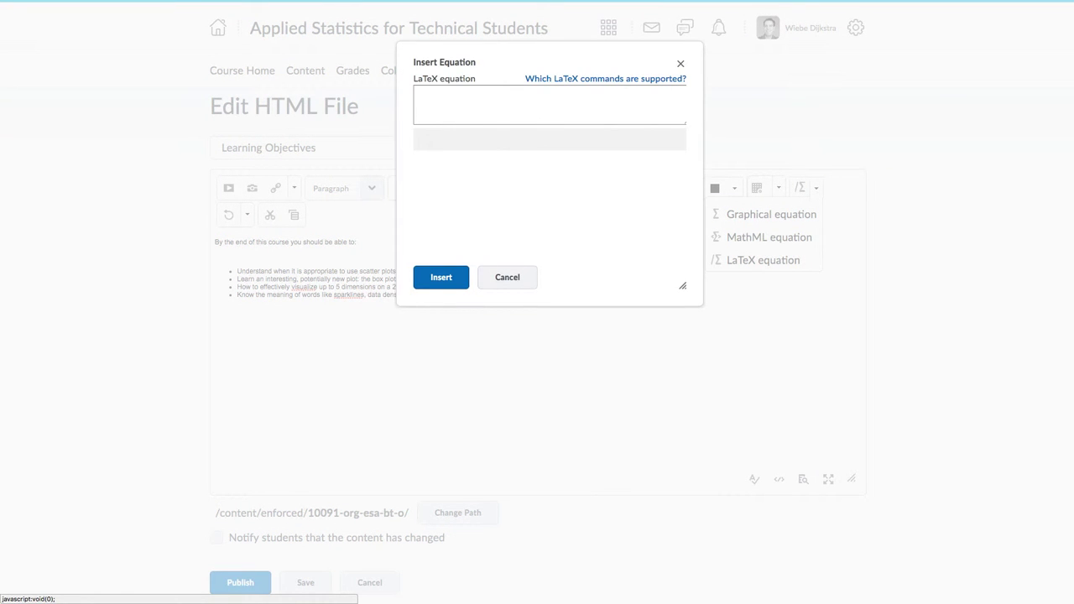
left_click(448, 93)
type("A = \\pi L_e \\left( \\dfrac{1}{2n} + 0.577 D_s \\right)")
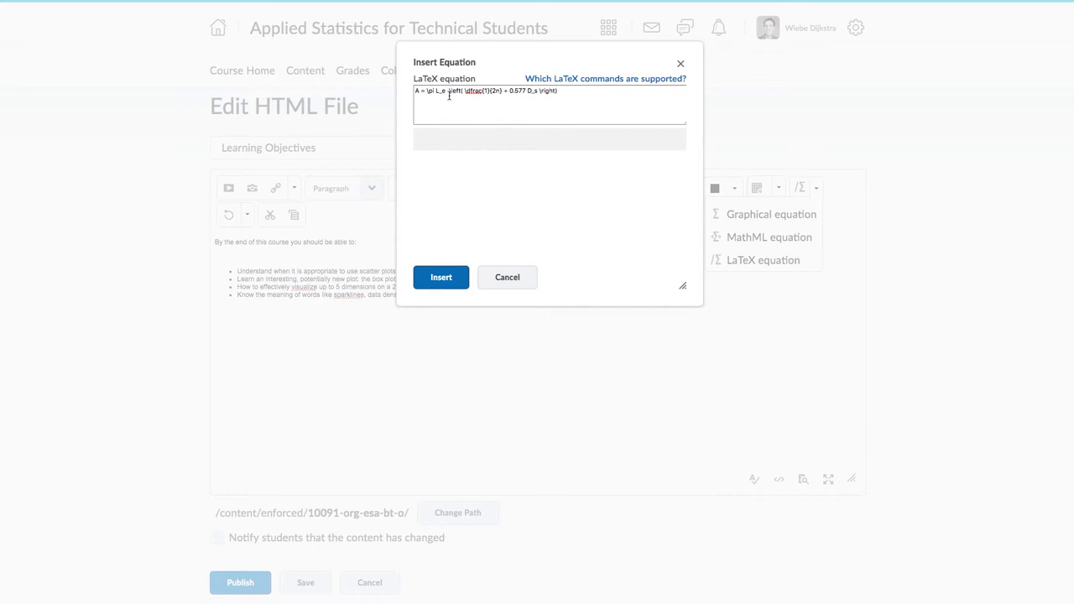
left_click(451, 281)
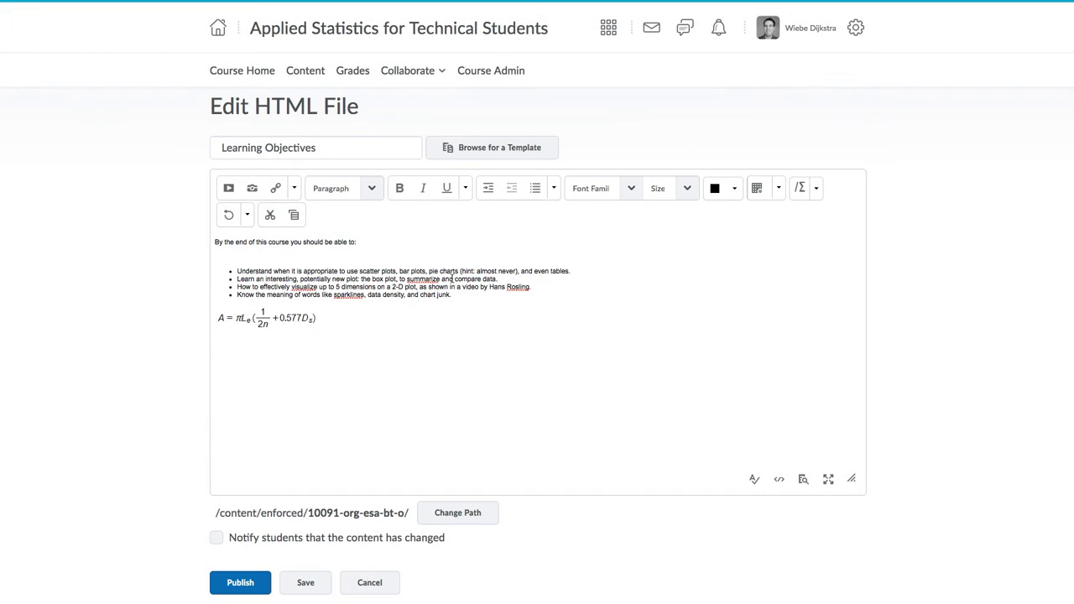
left_click(804, 480)
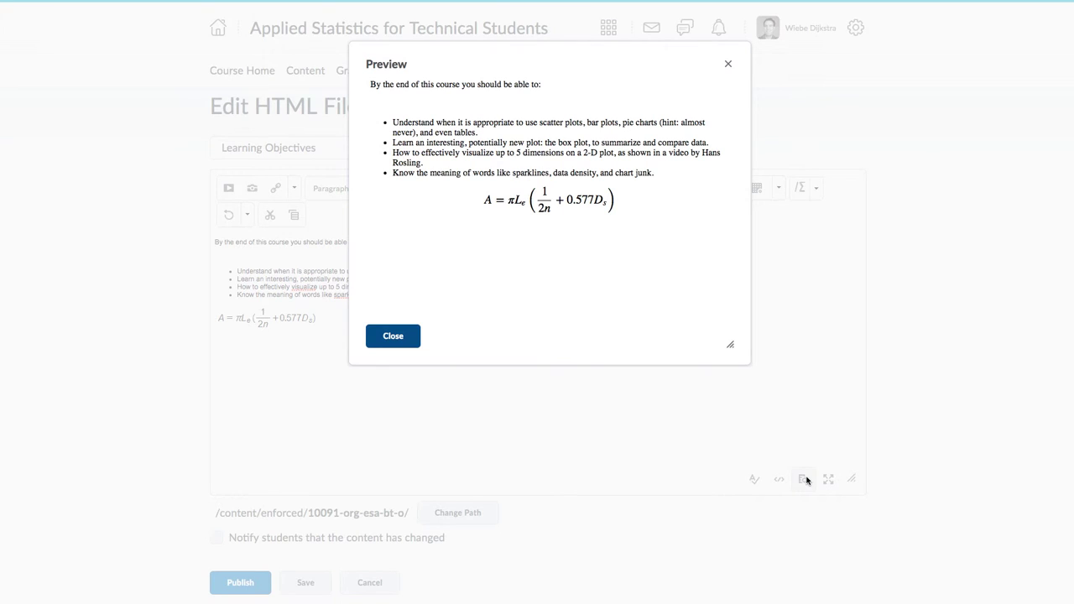
left_click(413, 342)
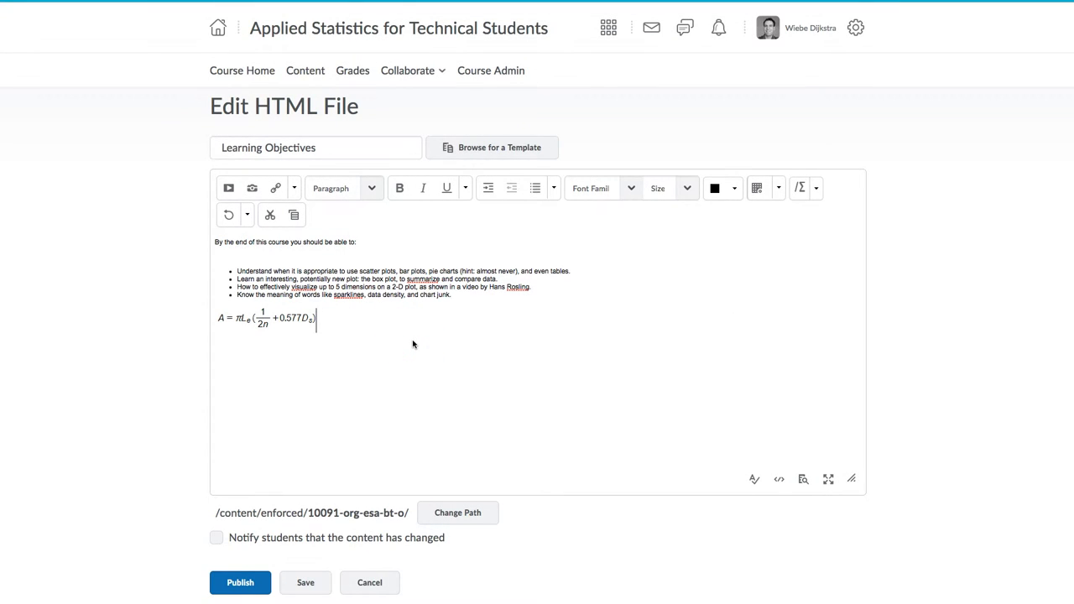
key("Return")
left_click(252, 190)
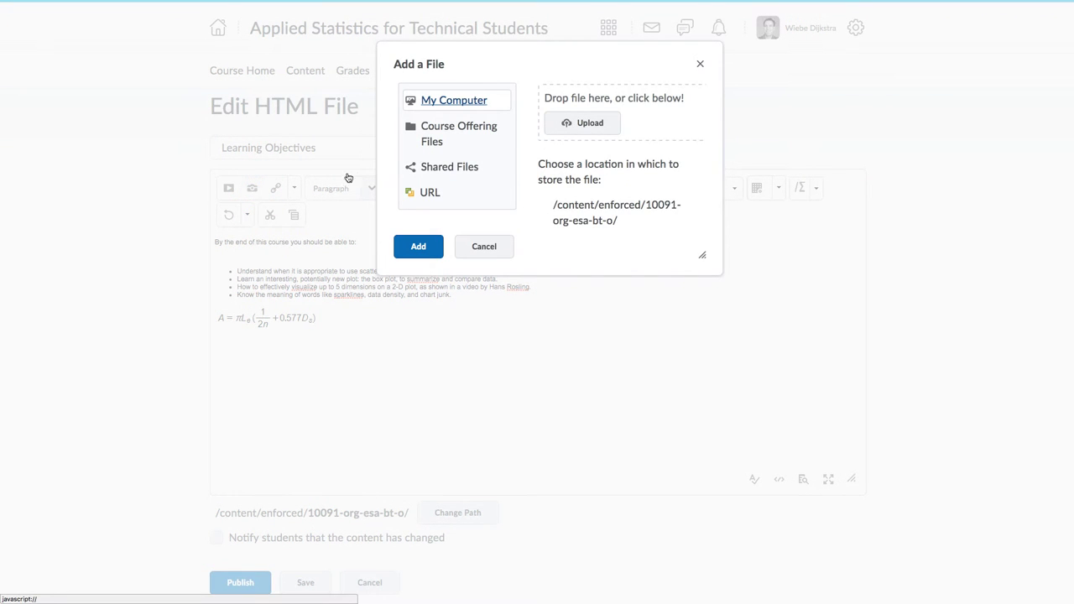
left_click(701, 66)
left_click(441, 245)
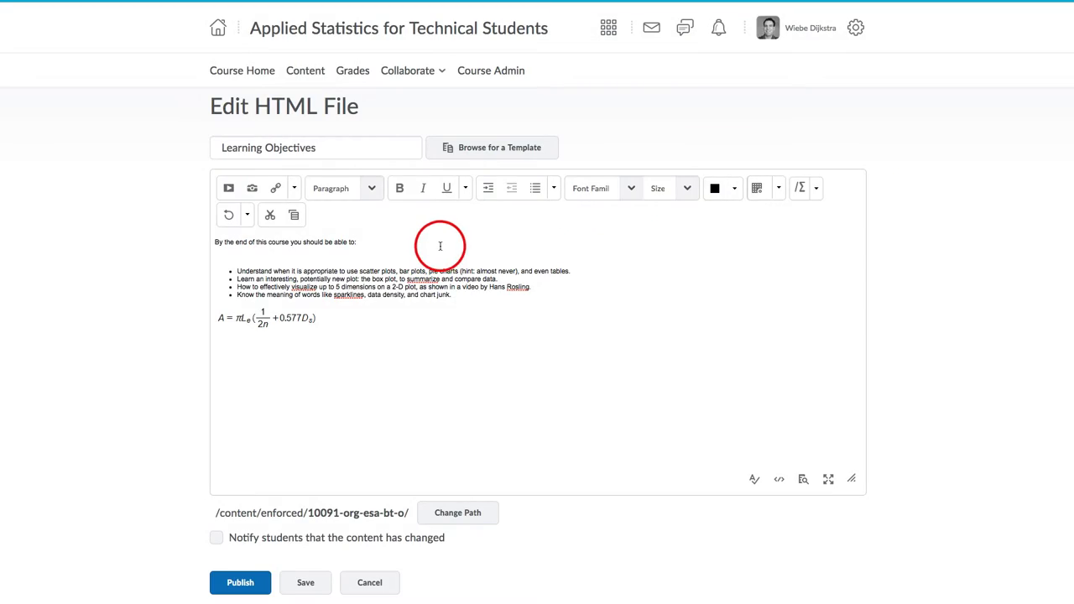
left_click(293, 188)
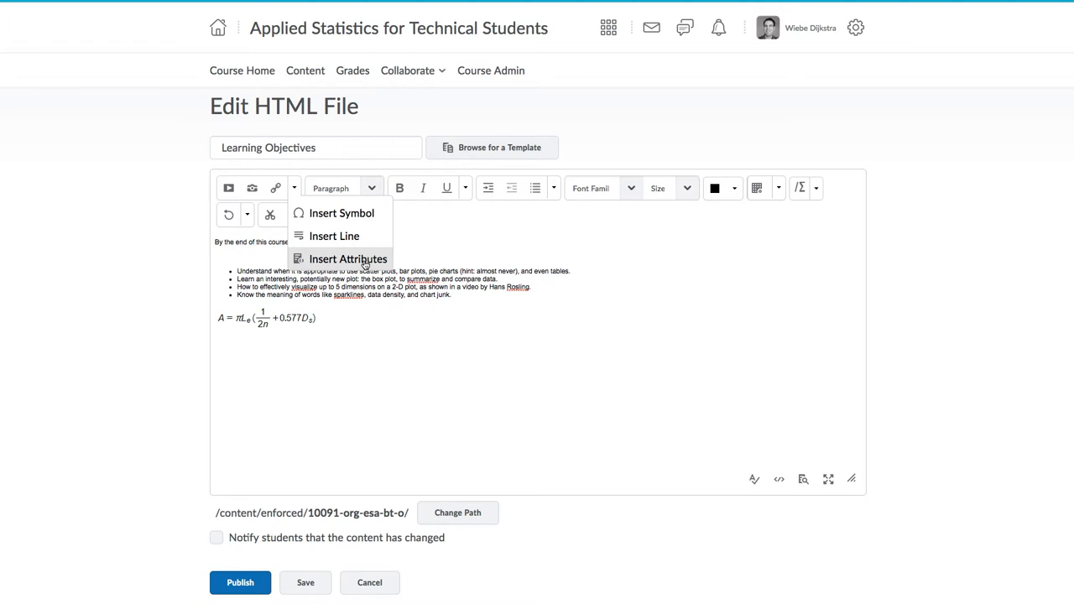
left_click(402, 347)
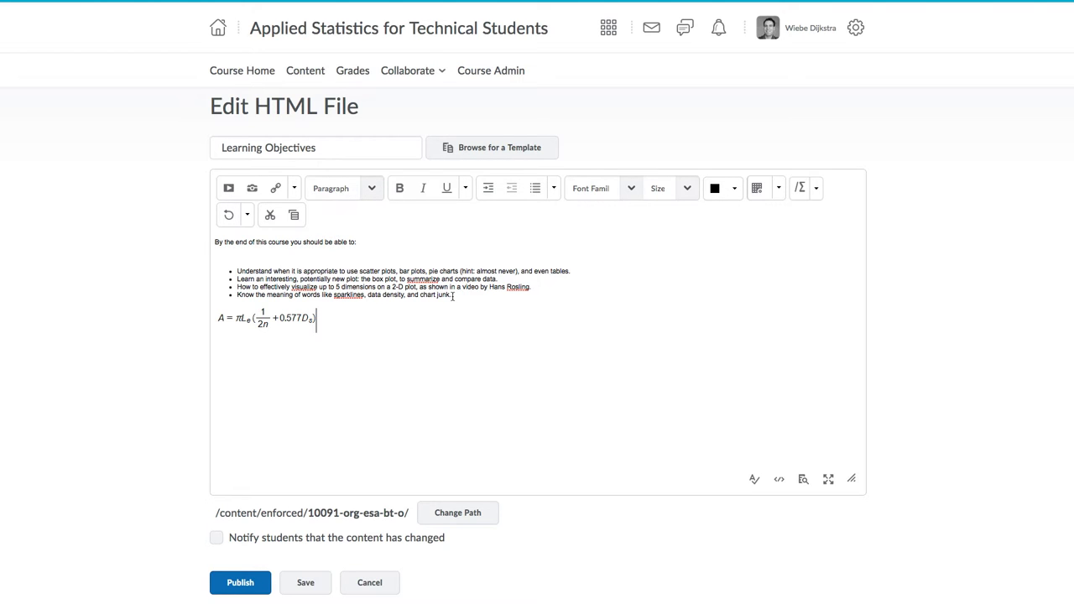
Quicklink the last objective bullet to Getting prepared > Installing MATLAB for this course, then publish.
left_click_drag(451, 295, 341, 295)
left_click(250, 302)
triple_click(237, 295)
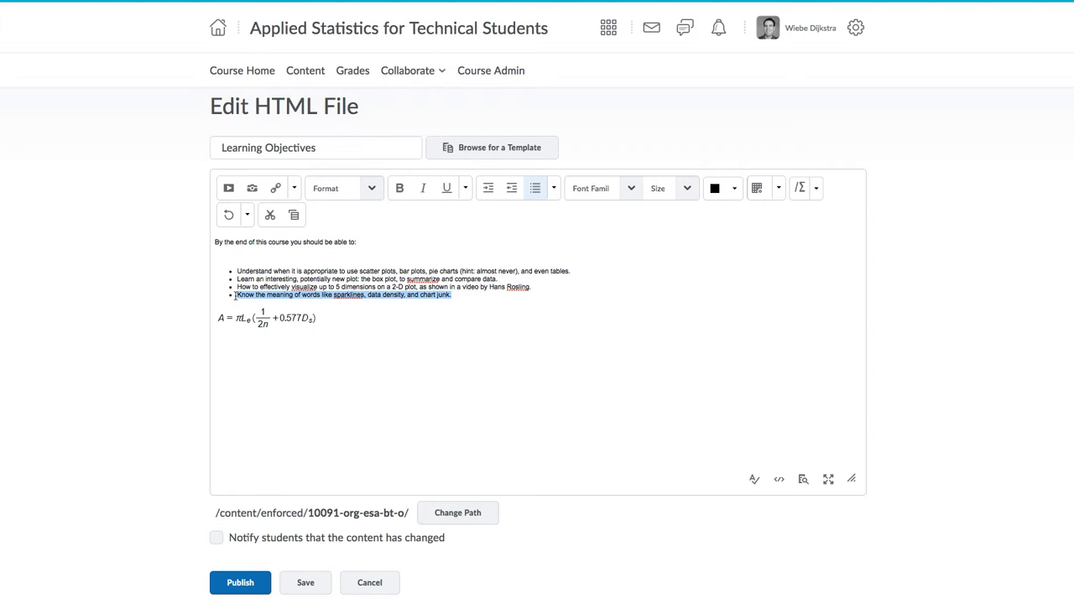
left_click(276, 189)
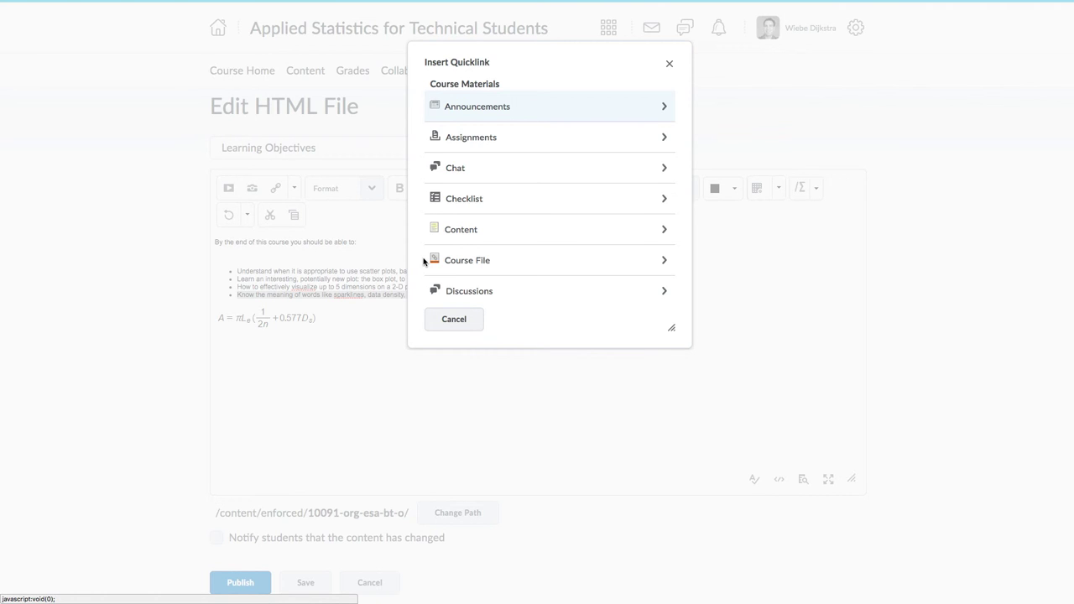
left_click(456, 229)
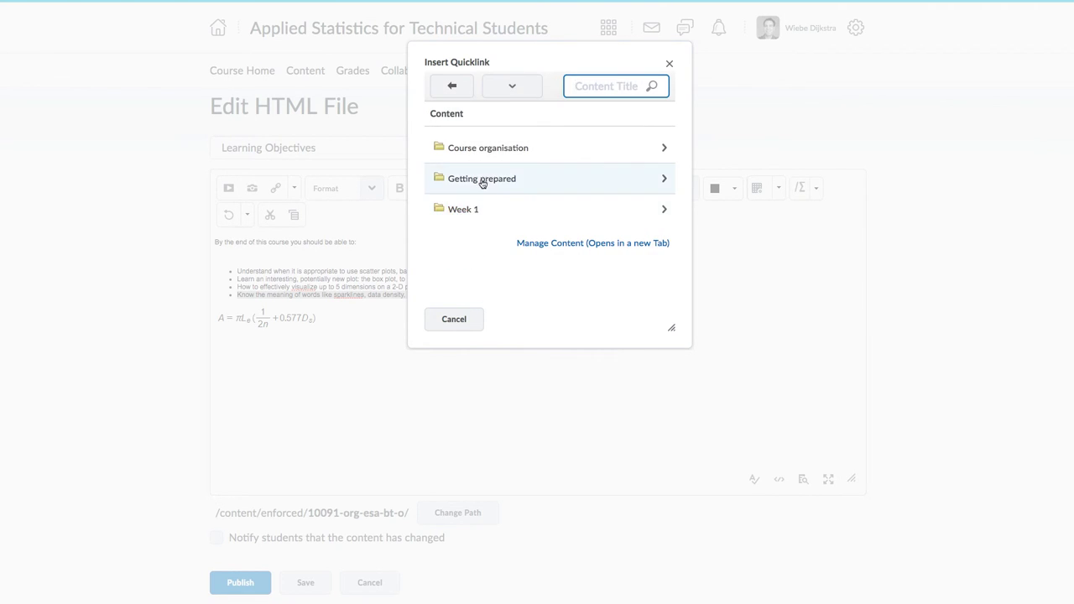
left_click(481, 178)
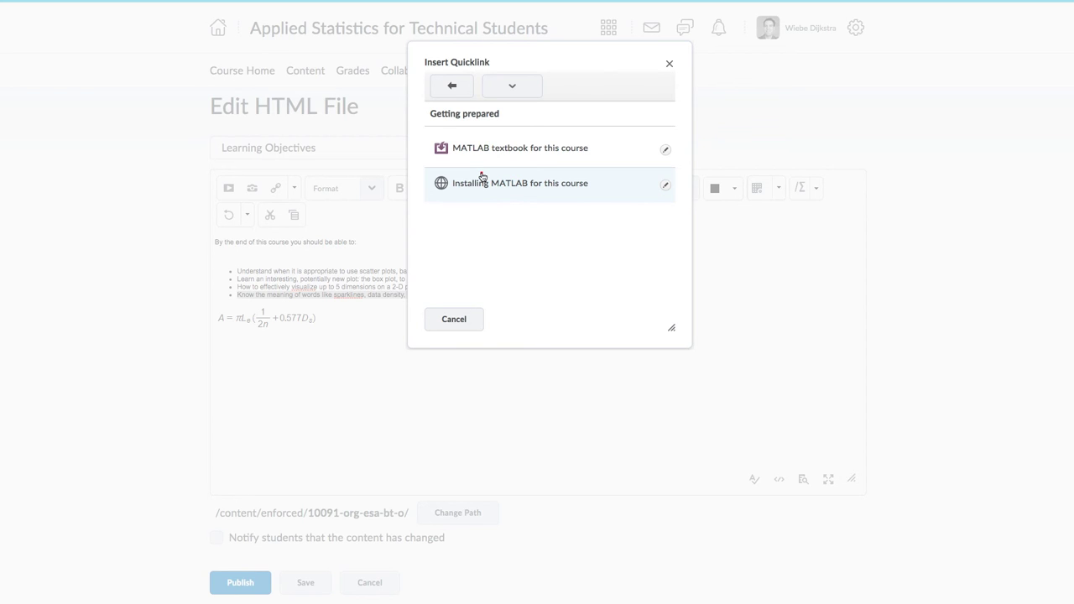
left_click(482, 179)
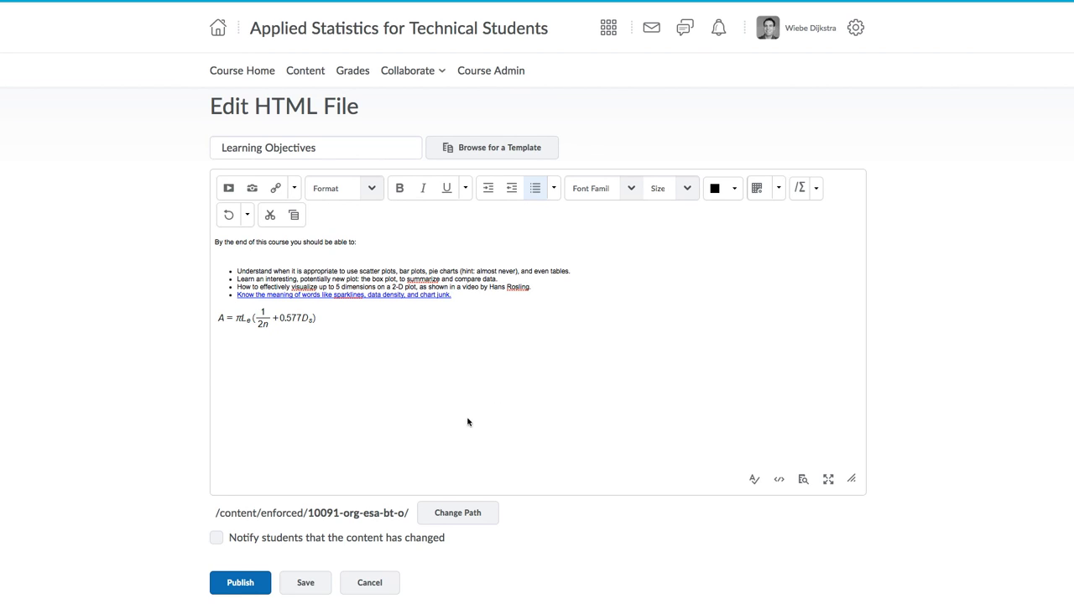
left_click(262, 593)
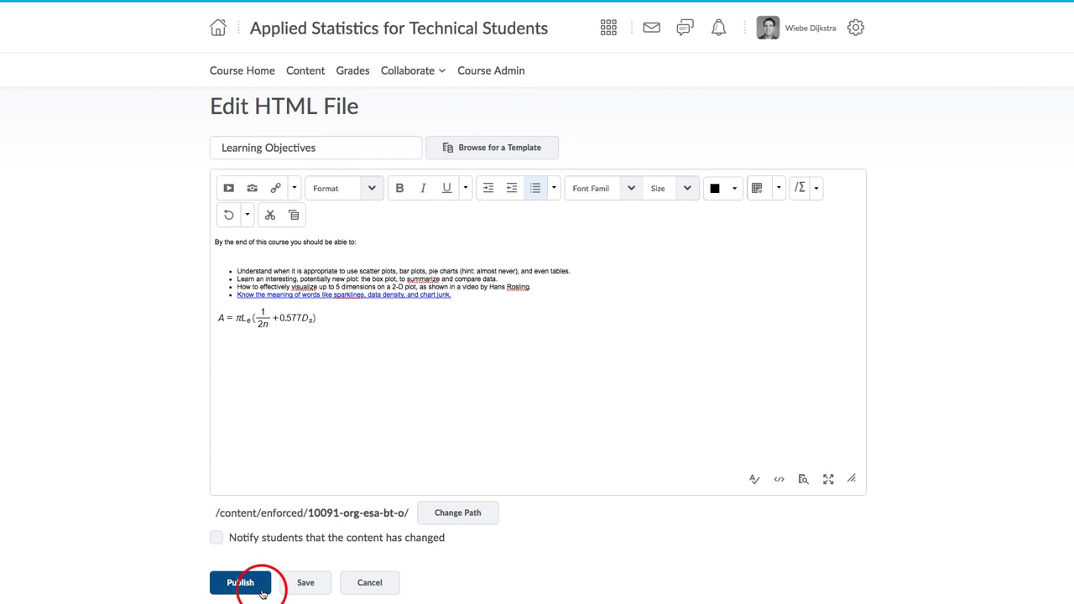